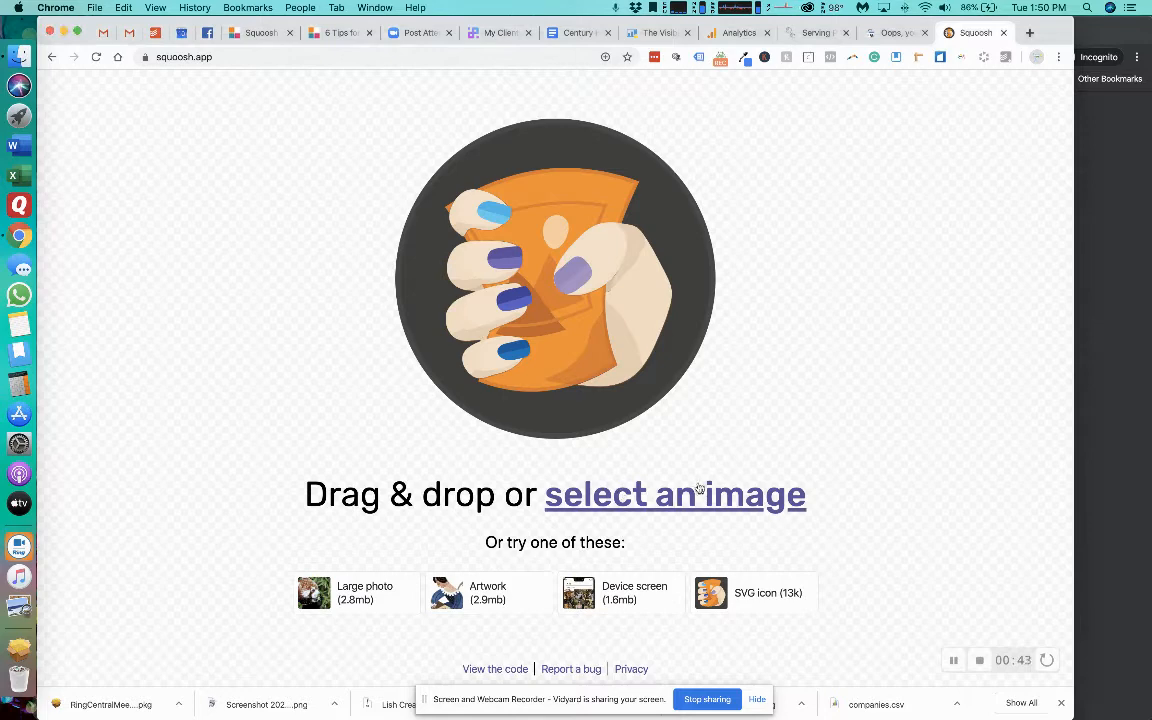
Open DSCF5609-38.jpg from the "images for squoosh" folder on the iCloud desktop, with the folder's files sorted by size.
left_click(645, 492)
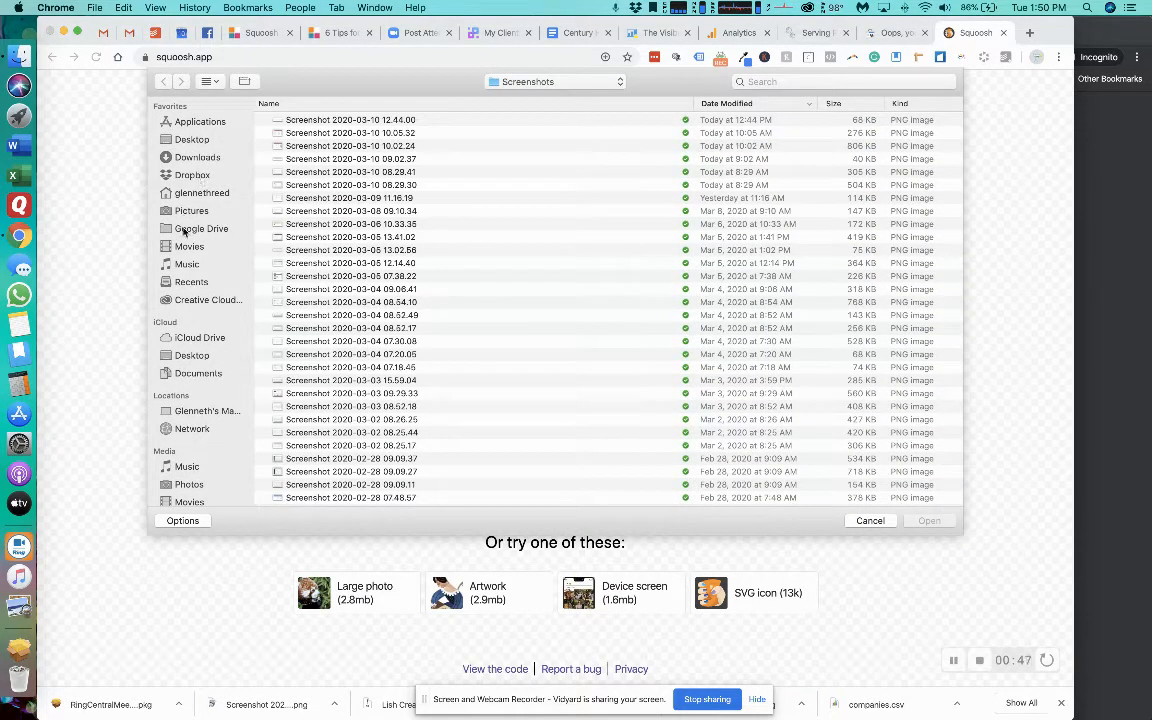
left_click(191, 355)
double_click(321, 147)
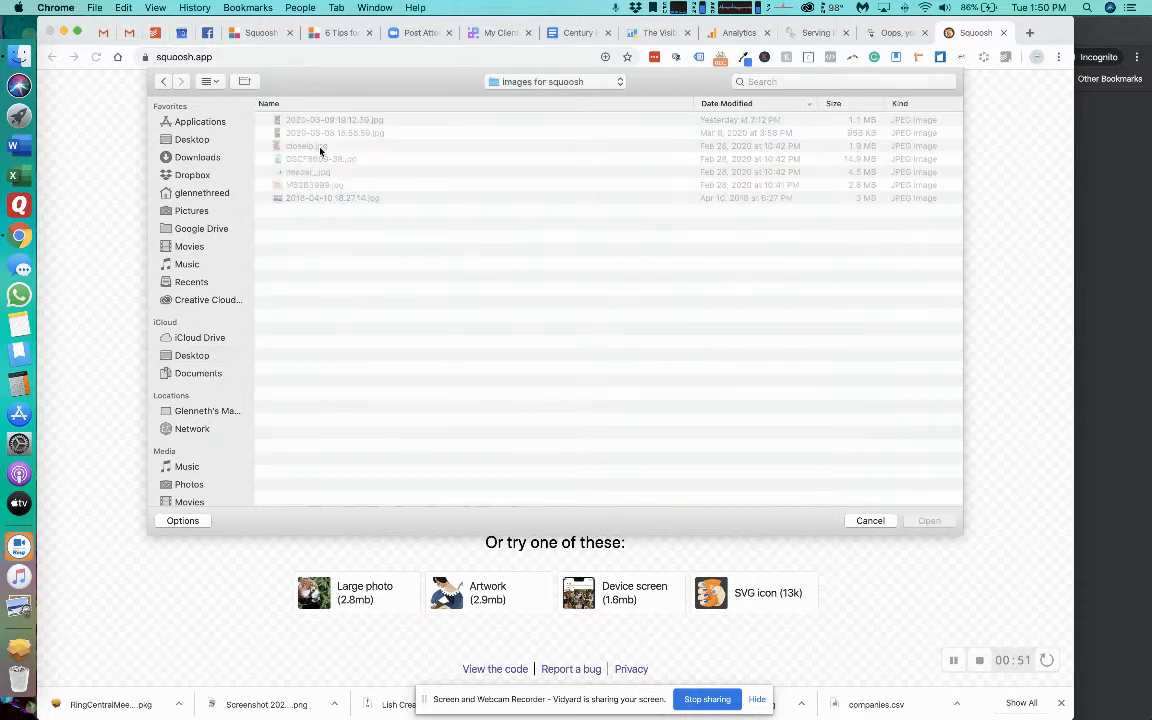
left_click(855, 104)
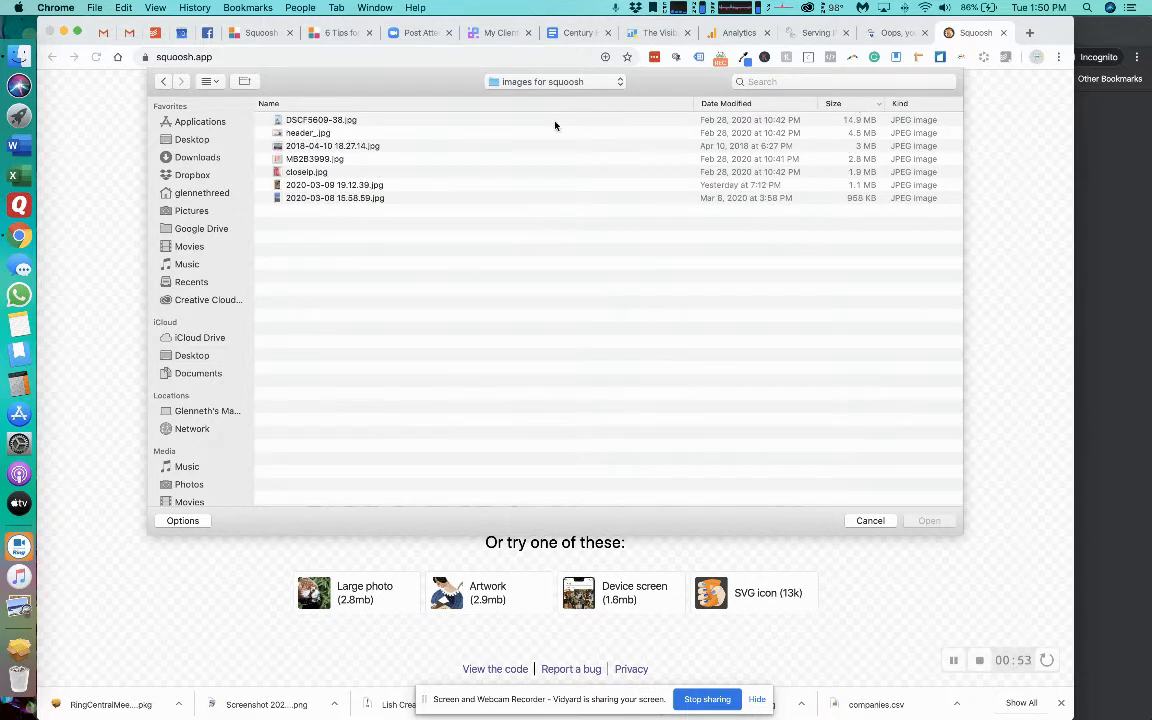
double_click(425, 120)
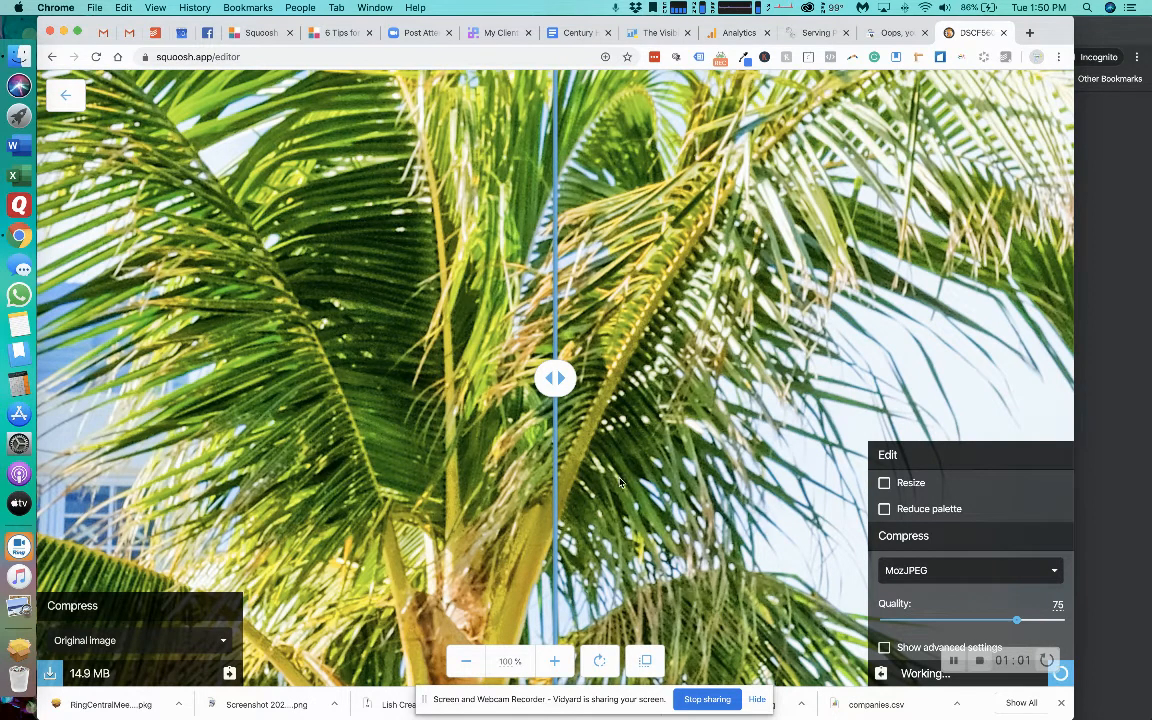
Resize the palm tree photo to a width of 1000 with its aspect ratio maintained, and compare it with the original.
left_click(466, 662)
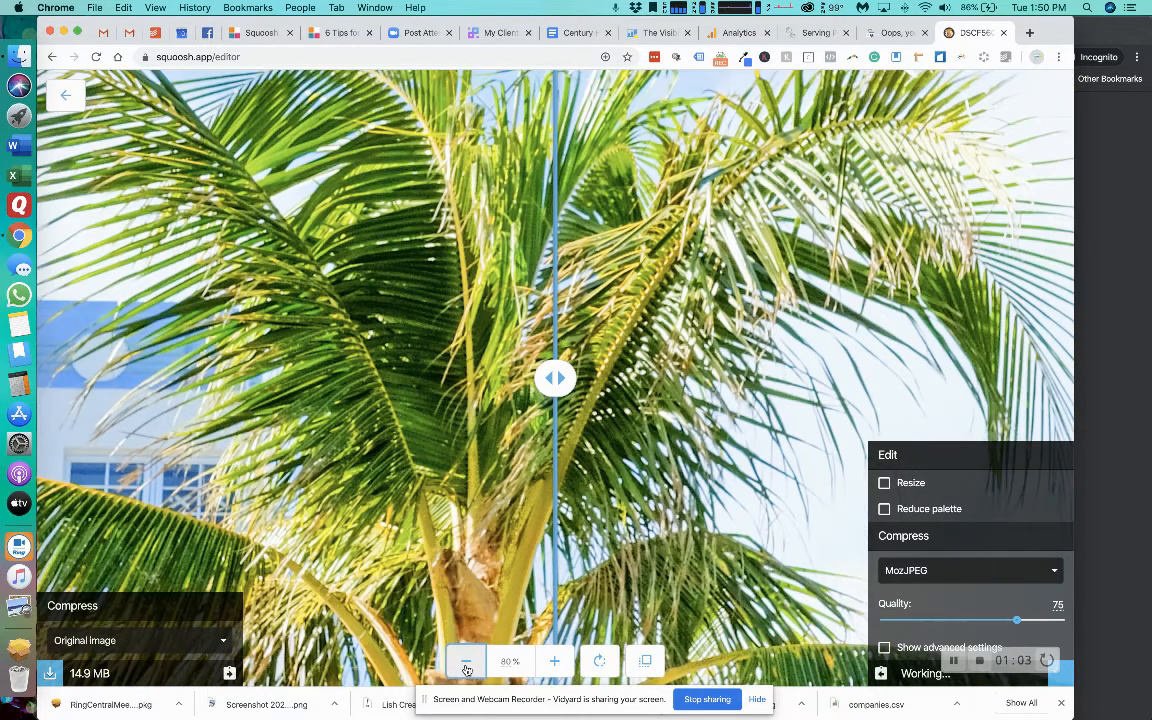
left_click(466, 662)
left_click(466, 662)
left_click(466, 662)
left_click(466, 666)
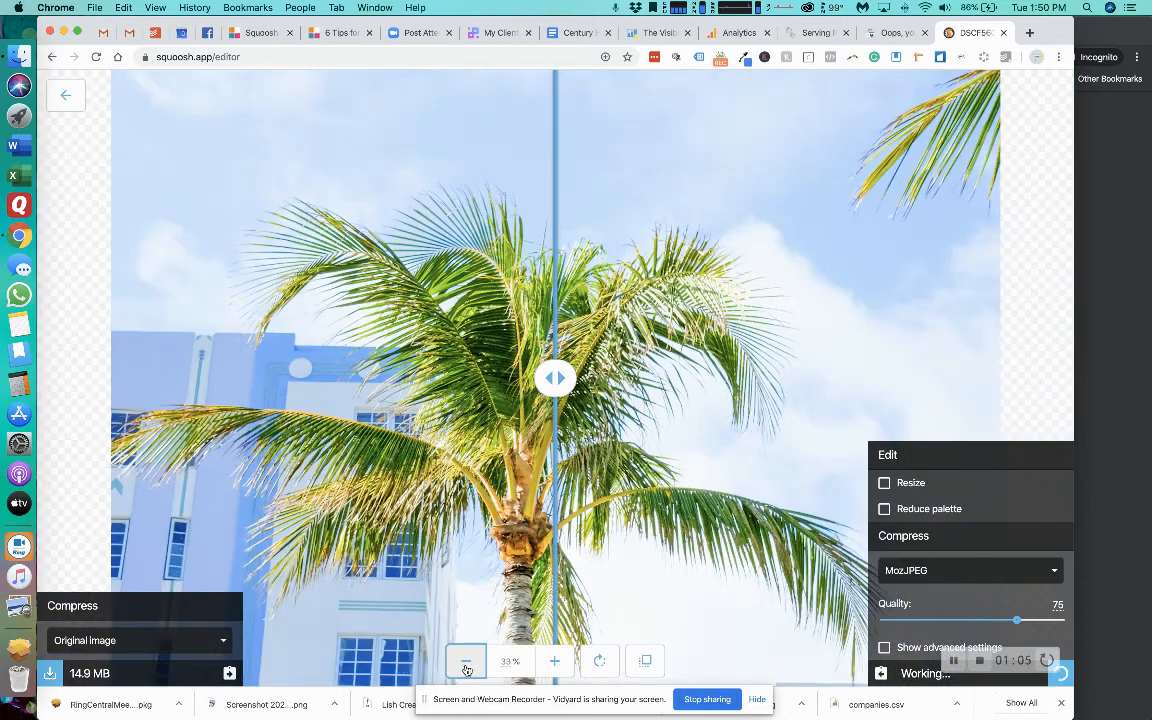
left_click(466, 666)
left_click(466, 666)
left_click(466, 666)
left_click(466, 666)
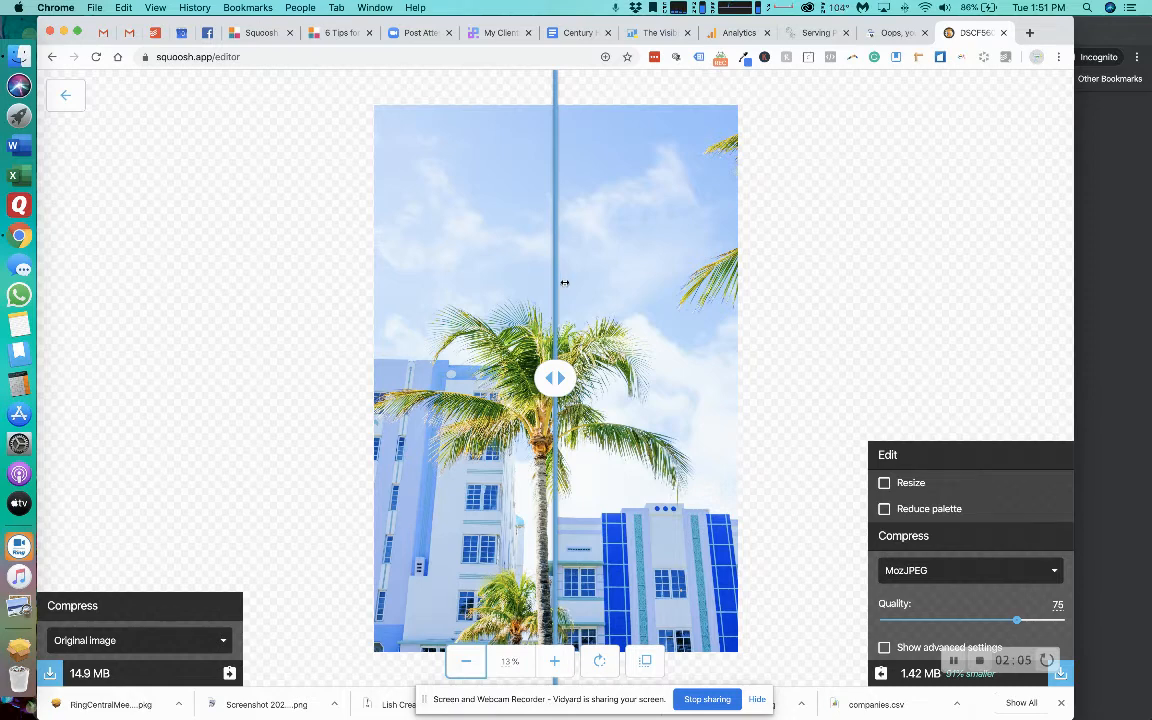
left_click(884, 484)
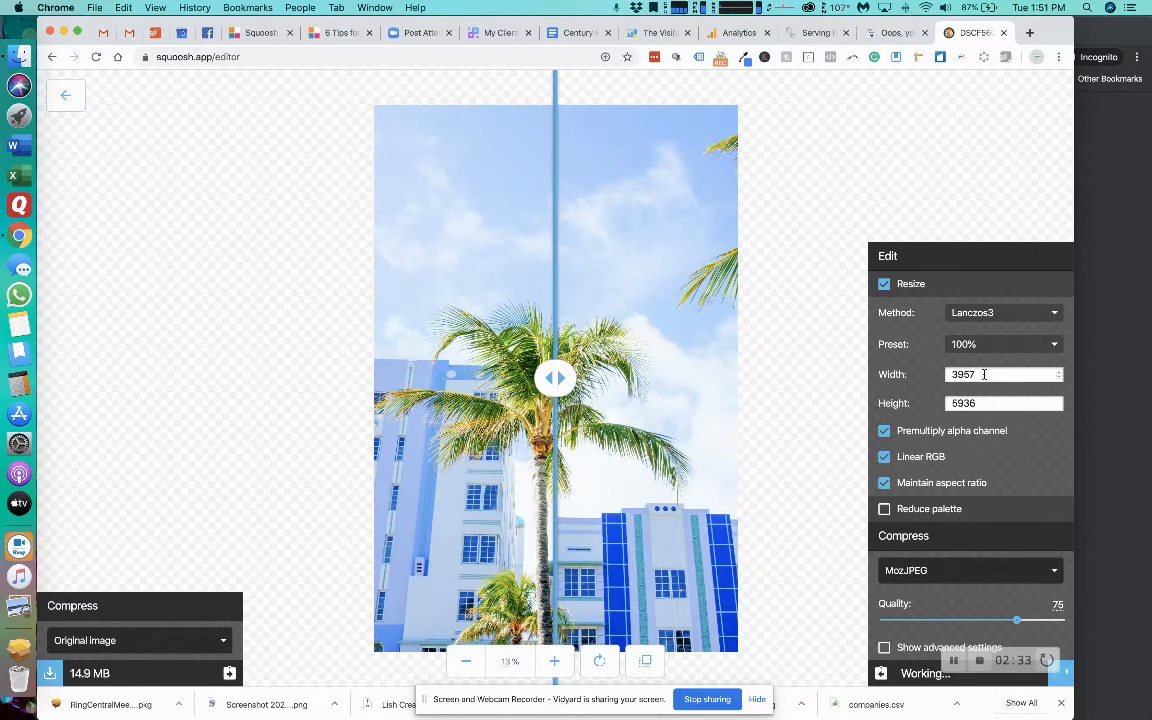
left_click(897, 377)
type("1000")
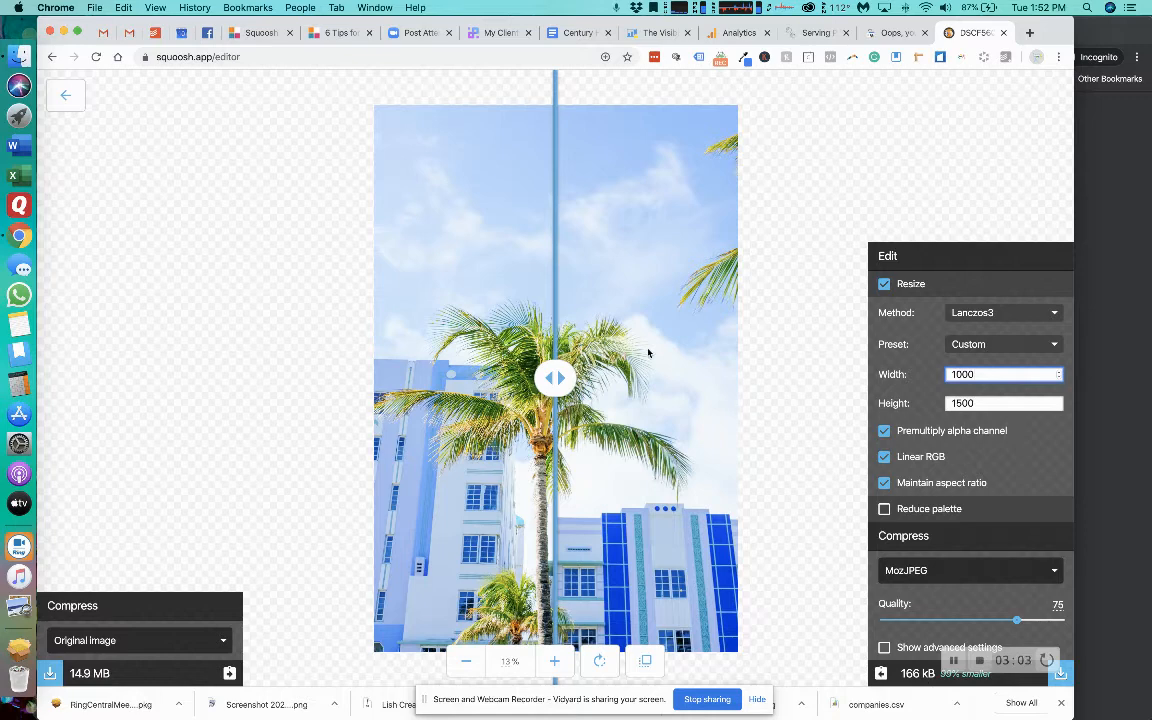
mouse_move(542, 386)
left_mouse_down()
mouse_move(708, 384)
mouse_move(440, 380)
mouse_move(710, 380)
mouse_move(396, 377)
mouse_move(739, 377)
mouse_move(357, 388)
mouse_move(365, 378)
mouse_move(751, 378)
mouse_move(289, 452)
mouse_move(684, 420)
mouse_move(556, 405)
left_mouse_up()
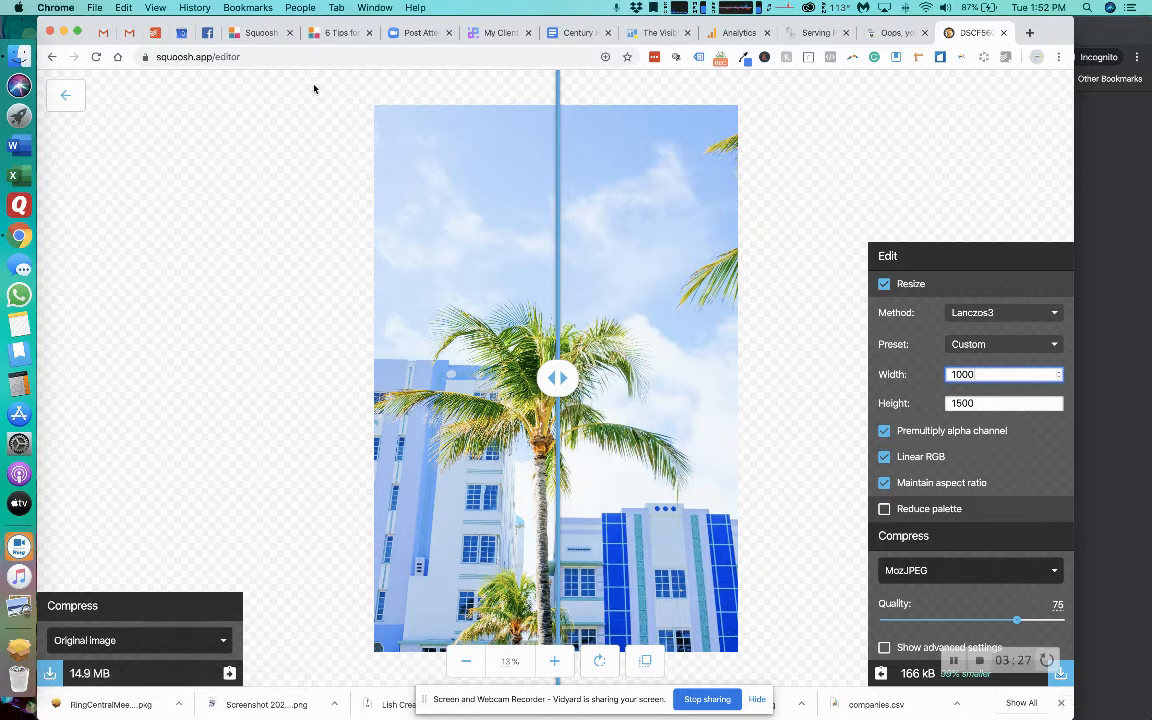
Return to the squoosh.app start page and open MB2B3999.jpg from the "images for squoosh" folder.
left_click(278, 57)
double_click(280, 57)
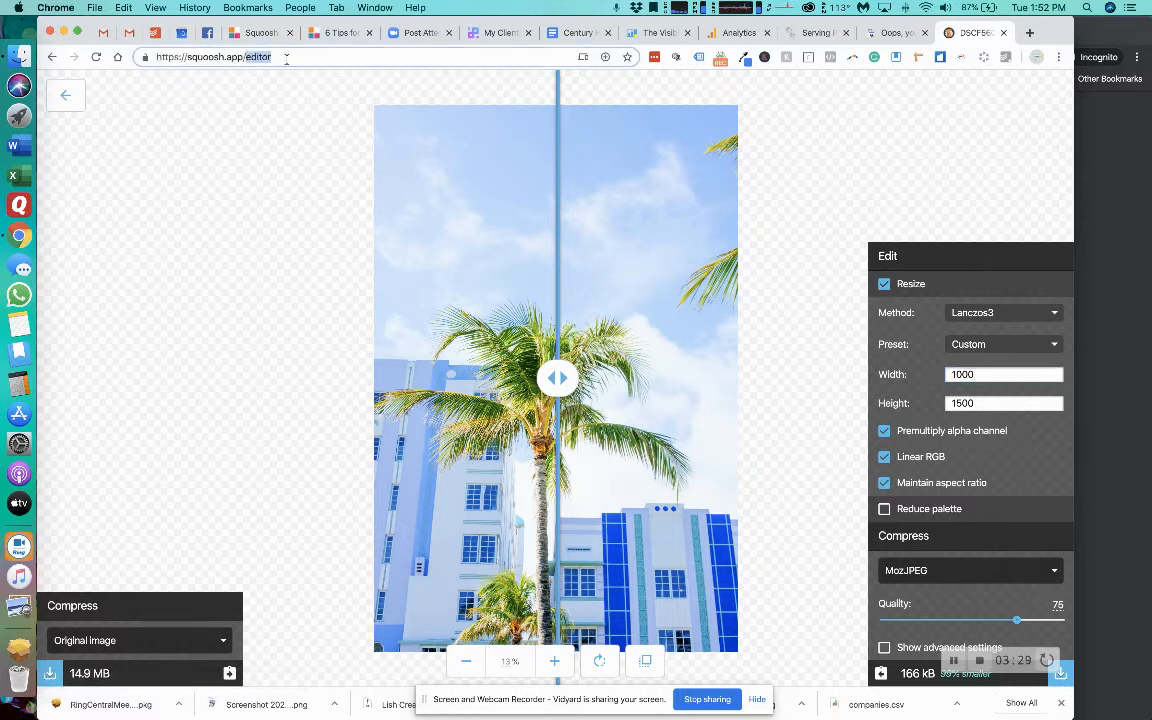
key("BackSpace")
key("BackSpace")
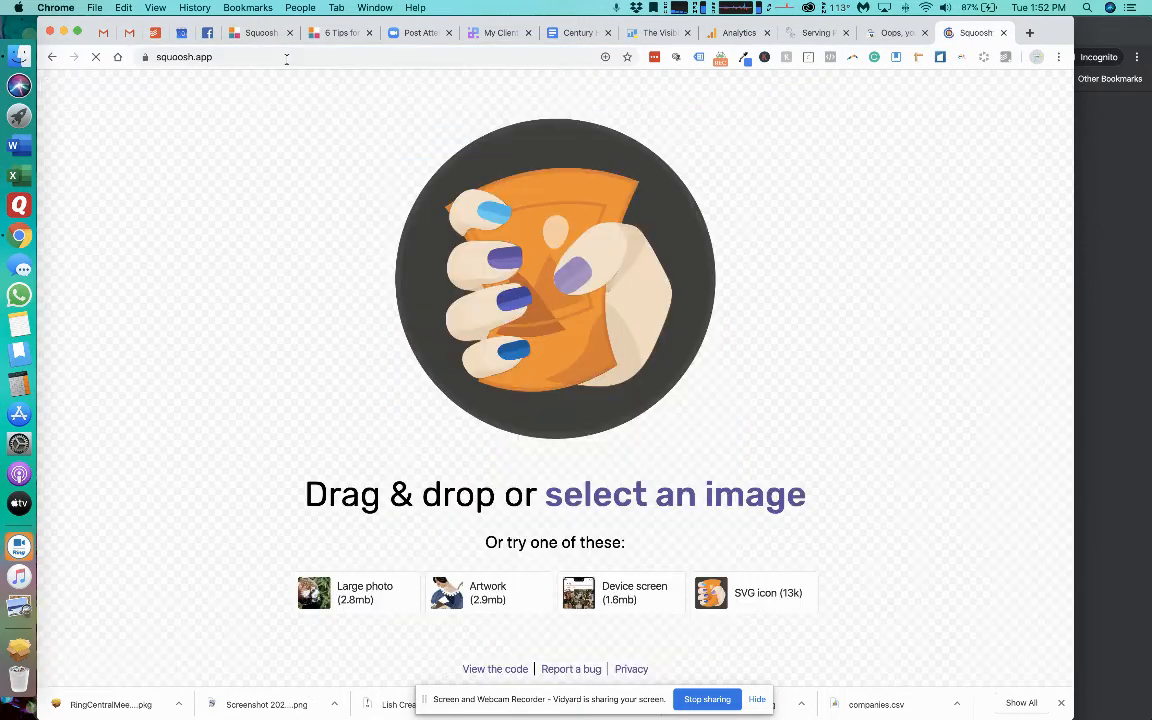
left_click(591, 503)
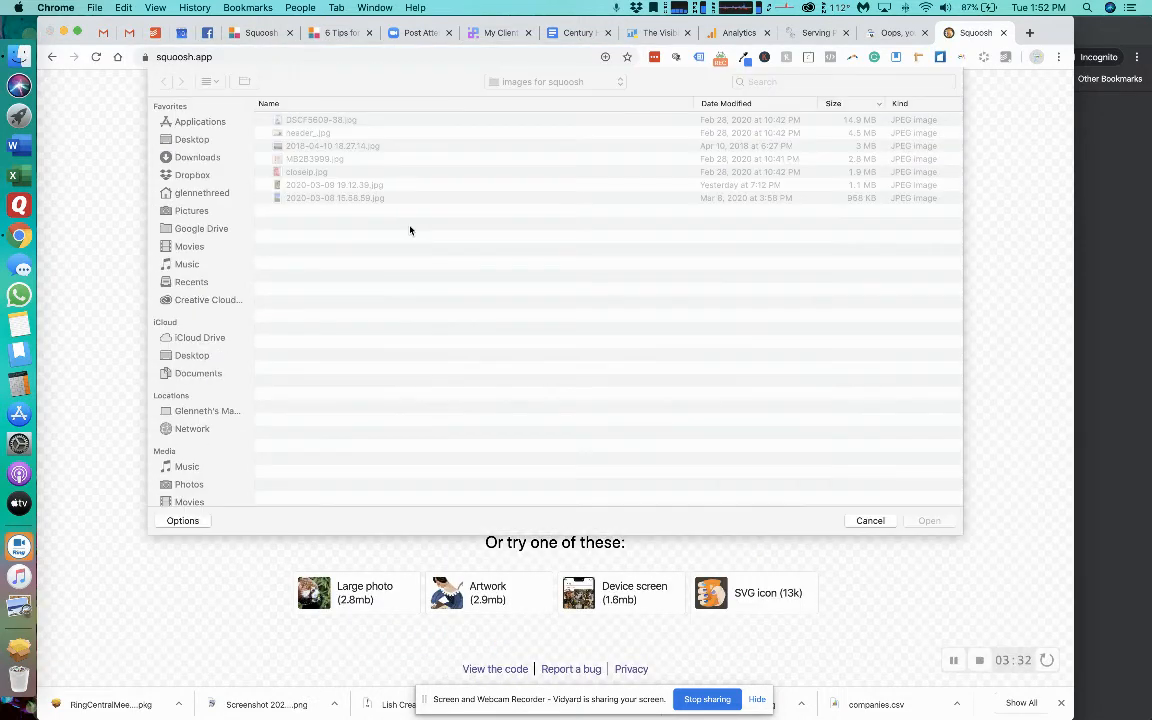
double_click(431, 162)
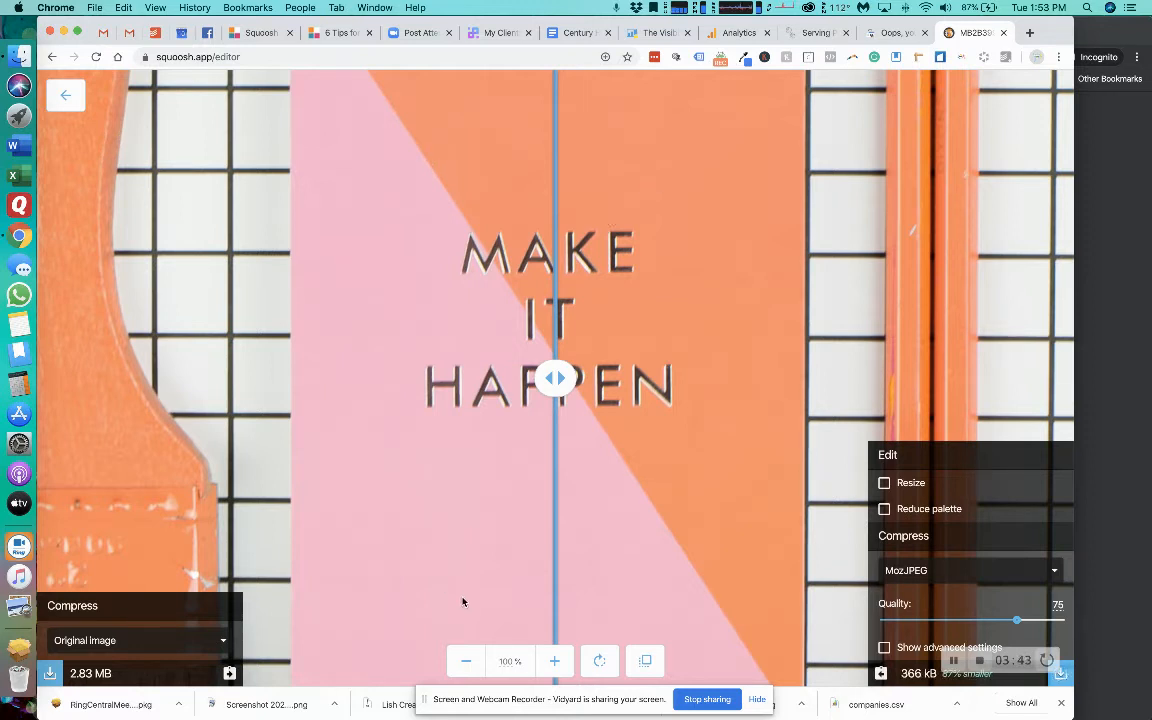
Resize the "Make It Happen" image to a width of 1080 with its aspect ratio maintained, and compare it with the original.
left_click(462, 664)
left_click(462, 664)
left_click(462, 664)
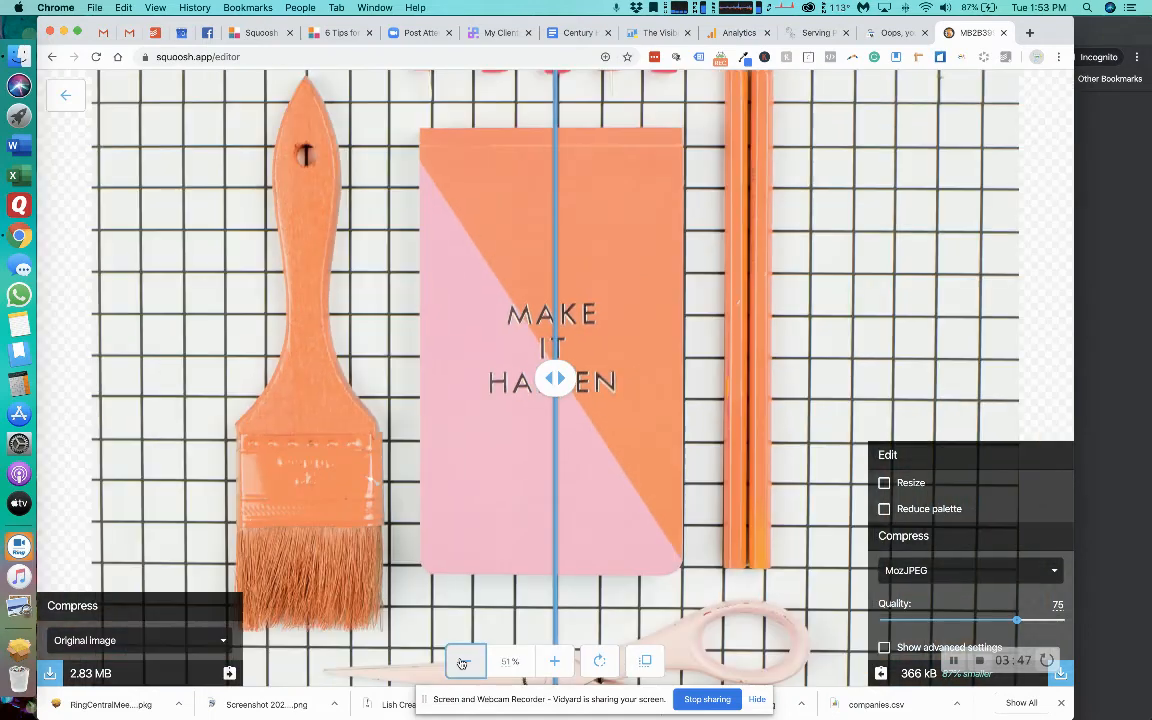
left_click(462, 664)
left_click(462, 664)
left_click(462, 664)
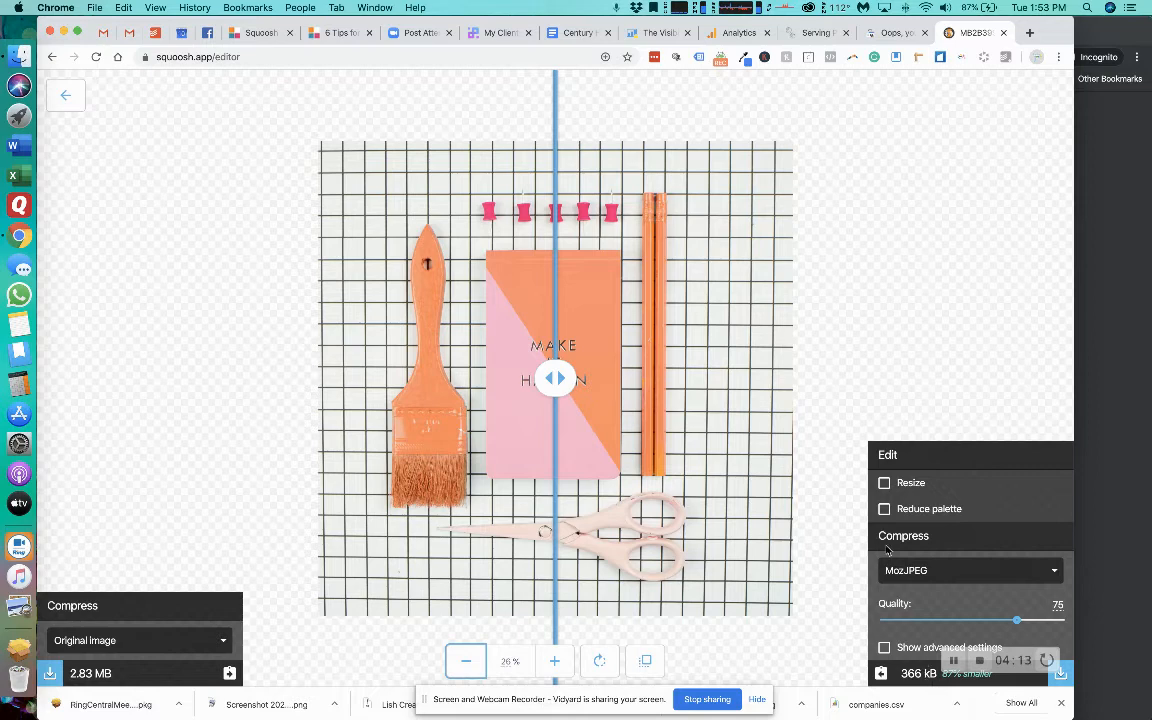
left_click(886, 486)
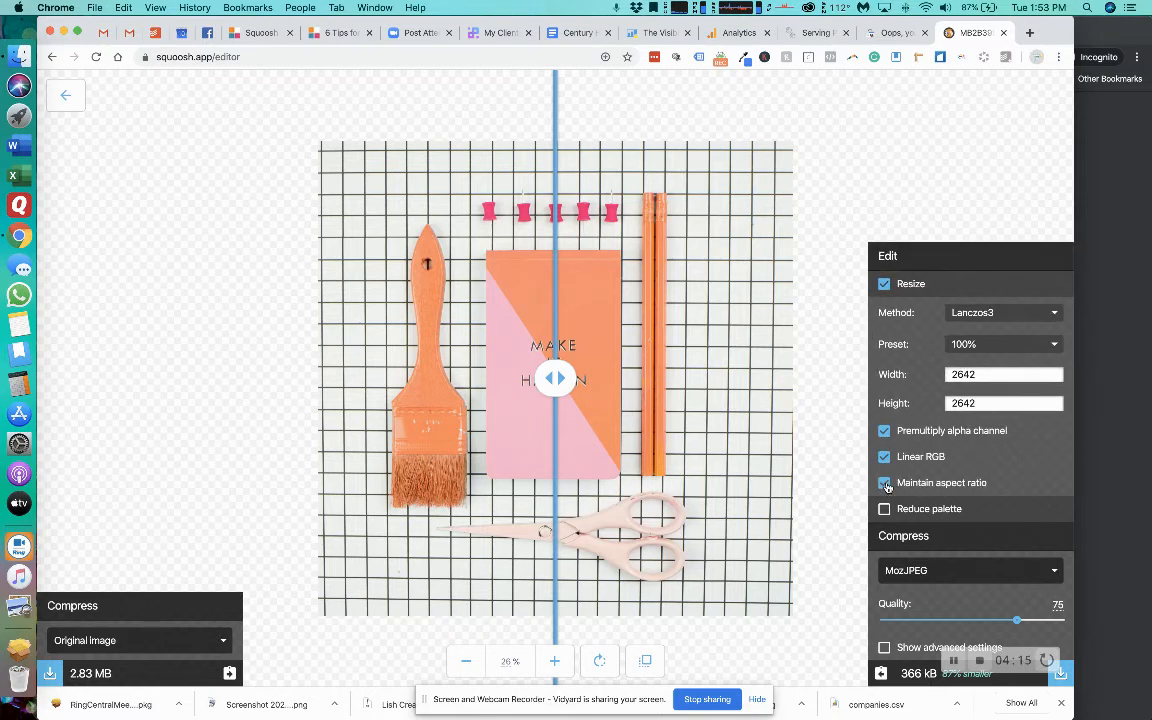
double_click(987, 375)
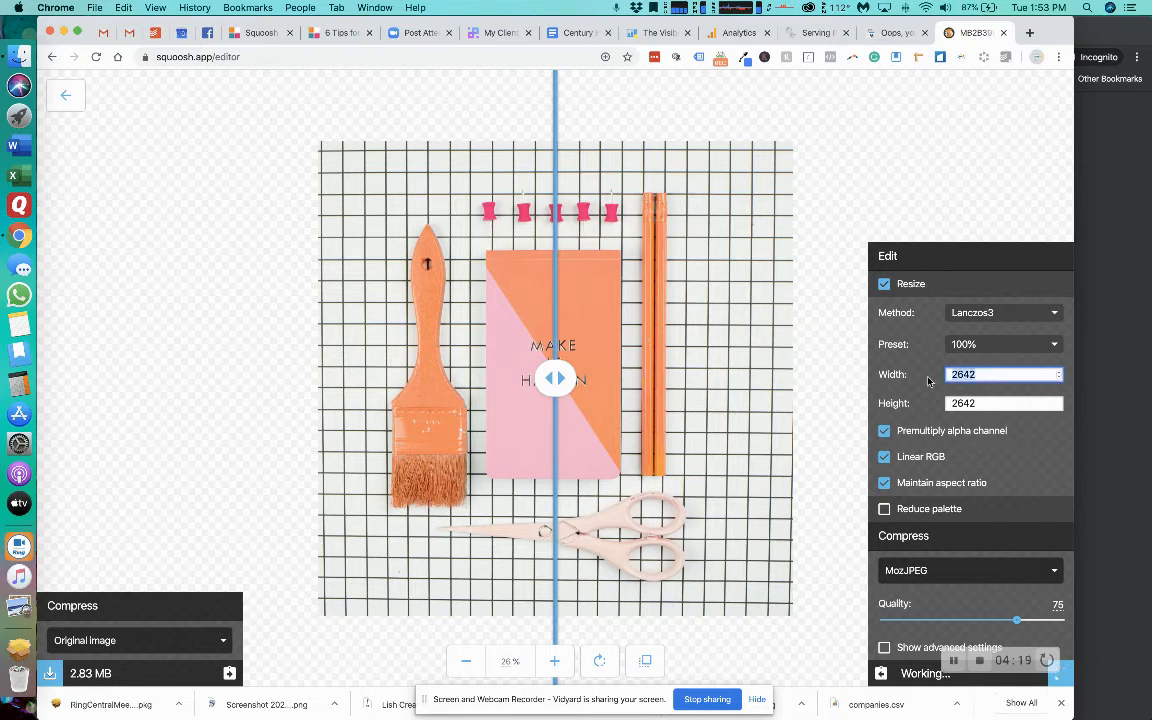
type("1080")
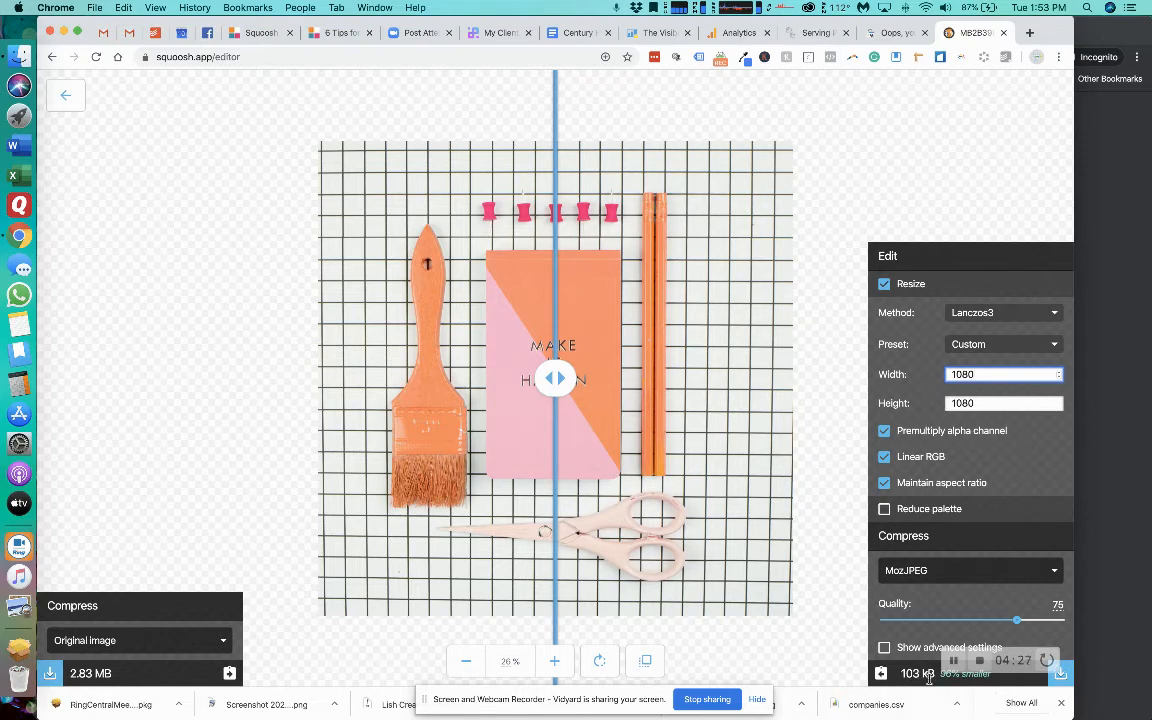
left_click_drag(497, 341, 526, 378)
left_click_drag(388, 399, 553, 380)
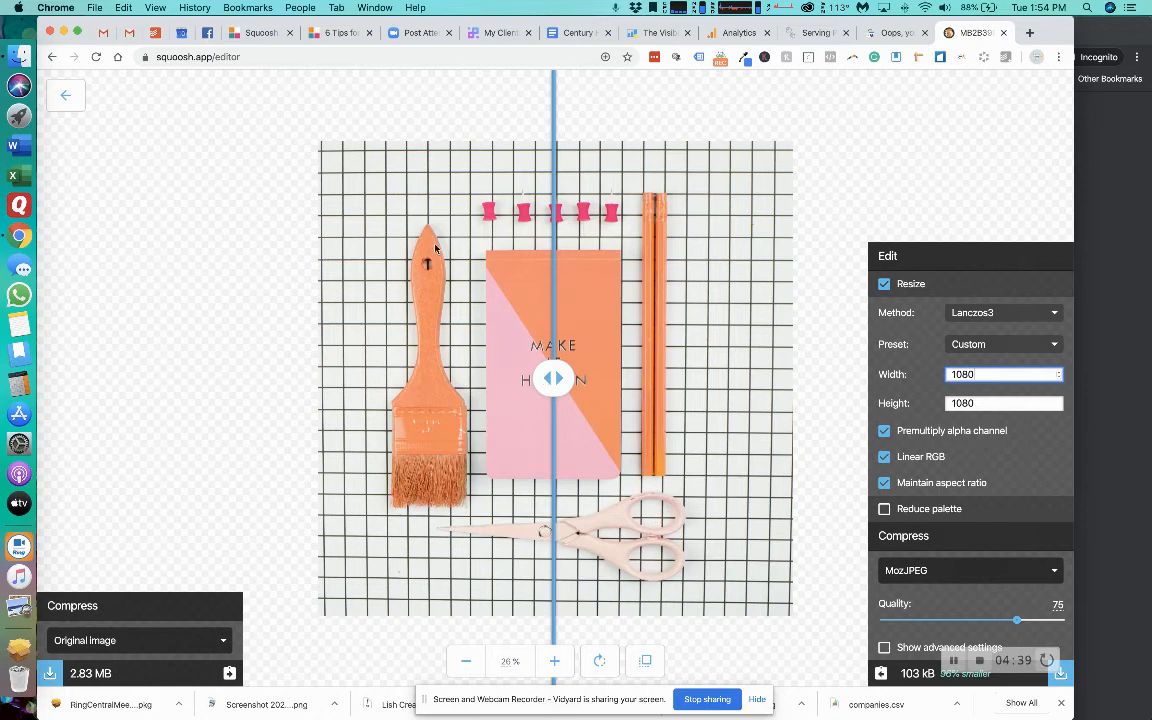
Return to the squoosh.app start page and open 2018-04-10 18.27.14.jpg, showing the folder's files as icons to choose it.
left_click_drag(214, 57, 308, 57)
key("BackSpace")
key("Return")
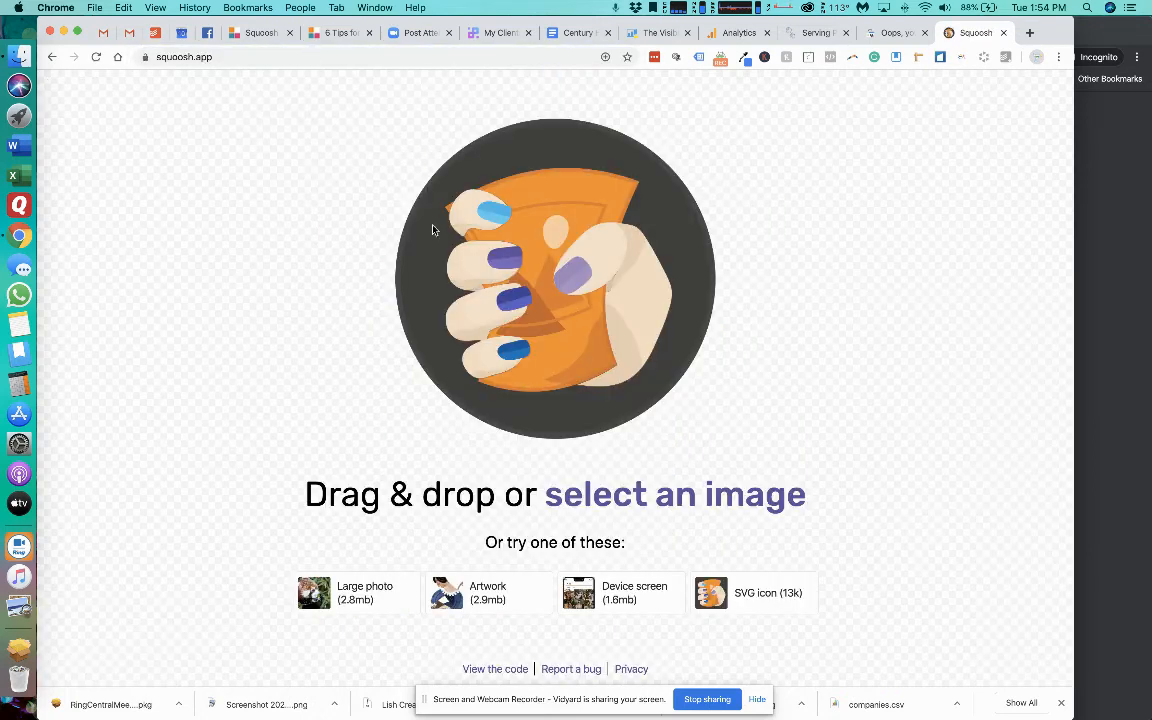
left_click(639, 490)
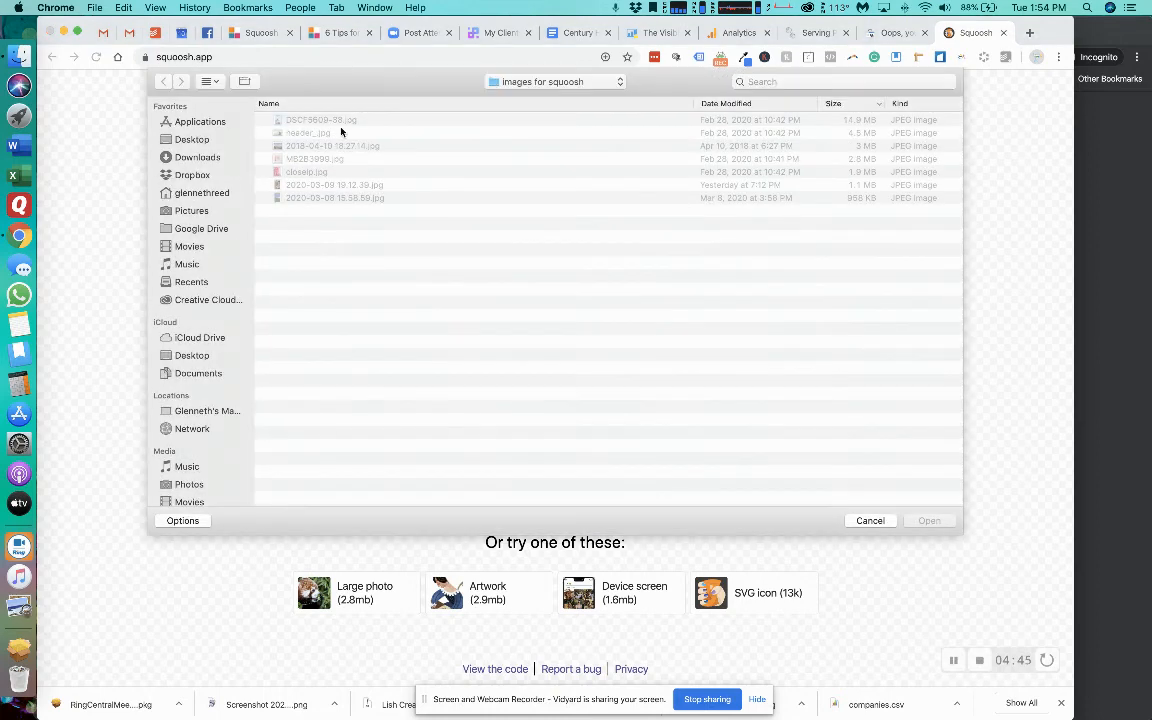
left_click(207, 81)
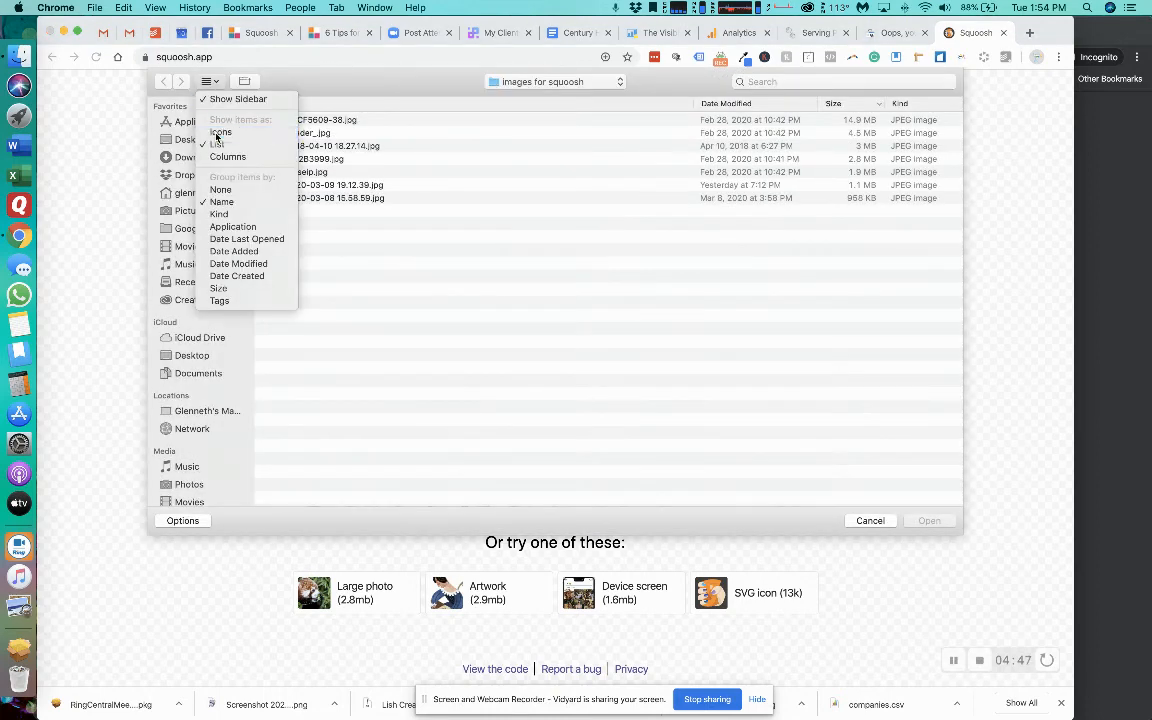
left_click(217, 131)
double_click(296, 135)
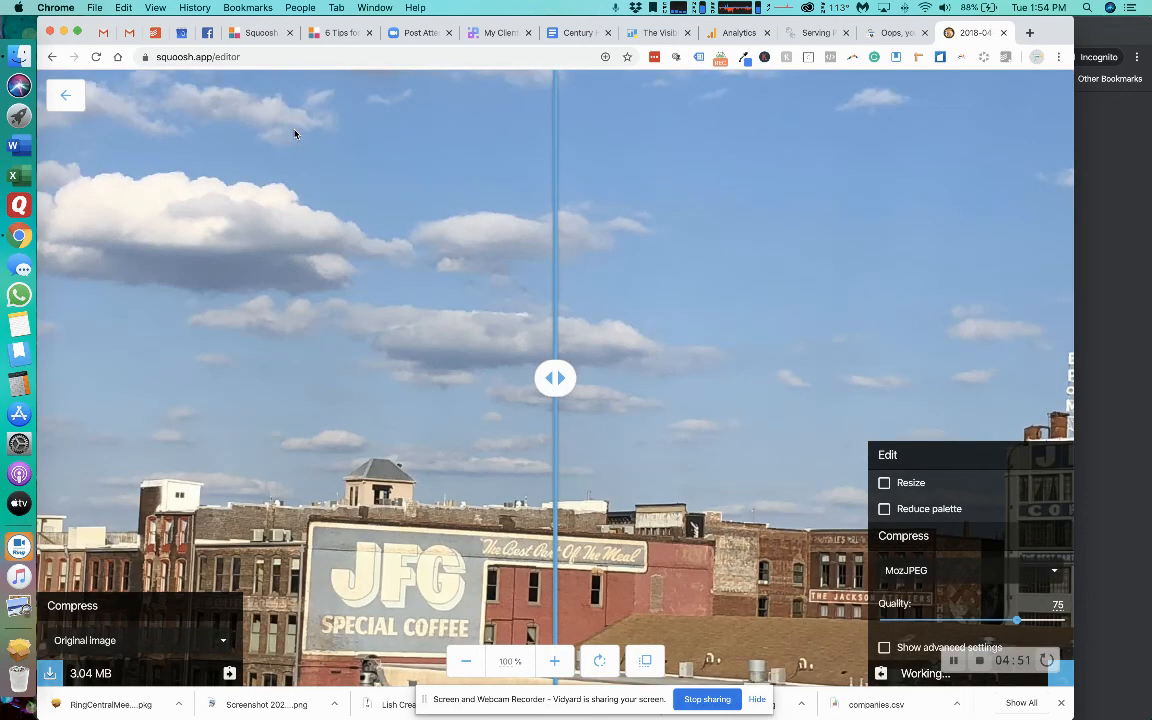
Resize the rail yard photo to a width of 850 with its aspect ratio maintained, and compare it with the original.
left_click(455, 671)
left_click(455, 671)
left_click(455, 671)
left_click(455, 671)
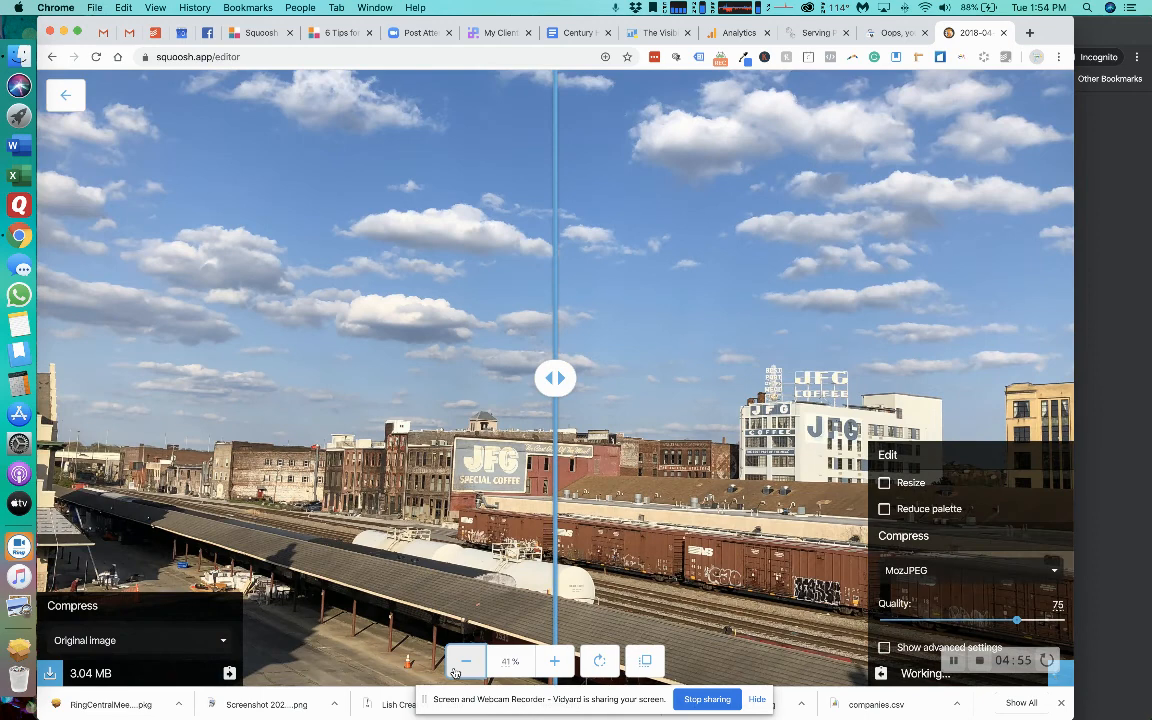
left_click(455, 671)
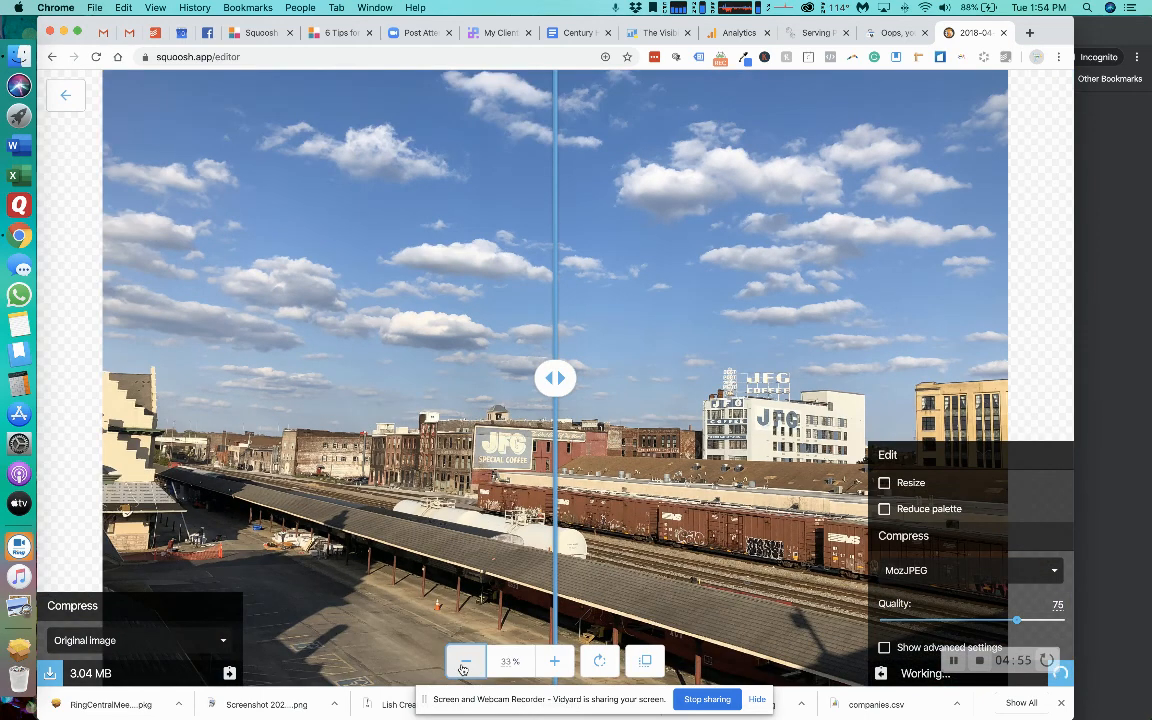
left_click(462, 668)
left_click(462, 668)
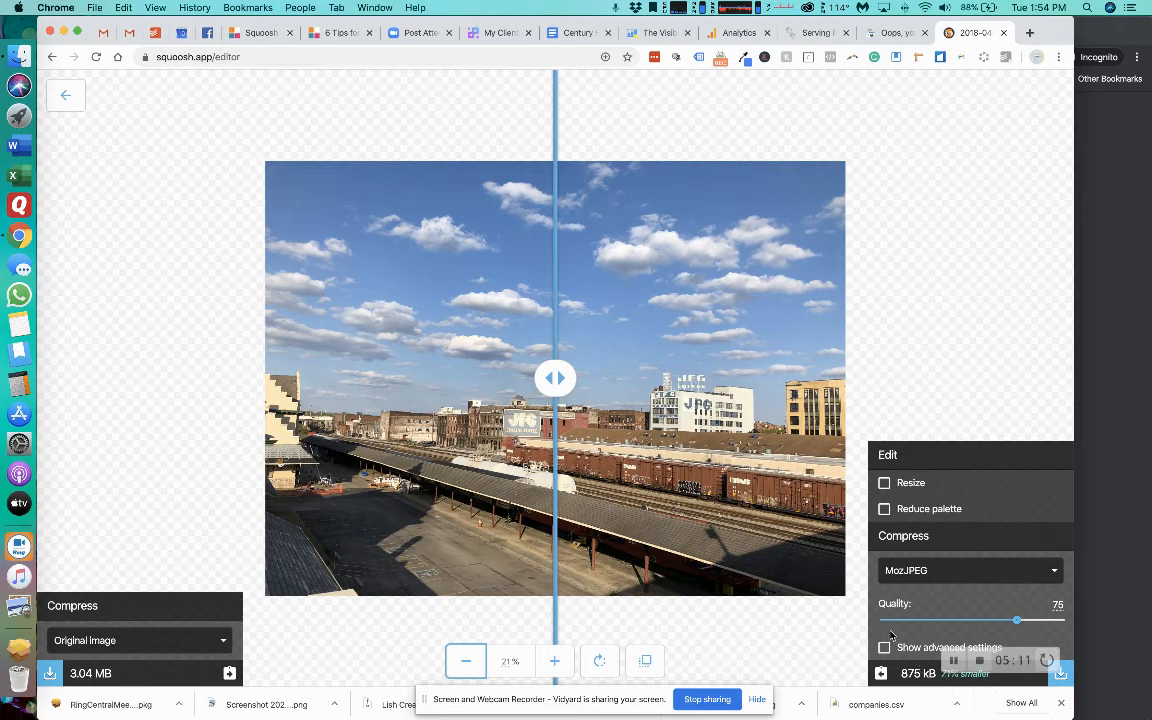
left_click(885, 484)
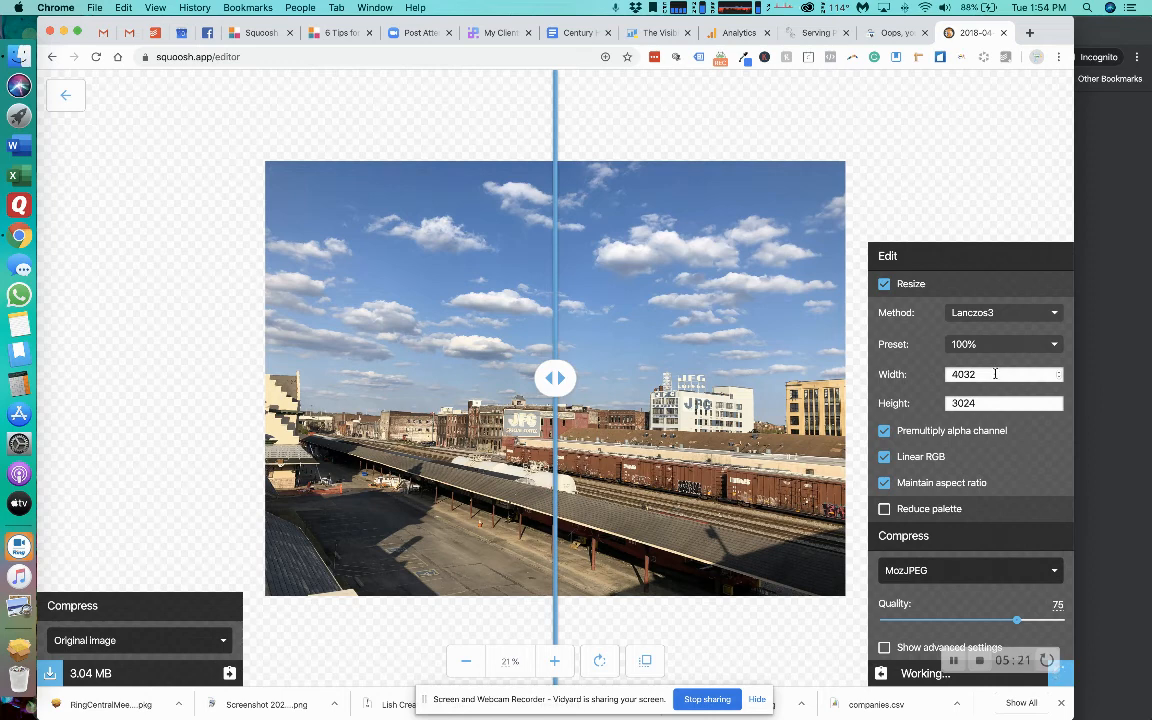
double_click(995, 374)
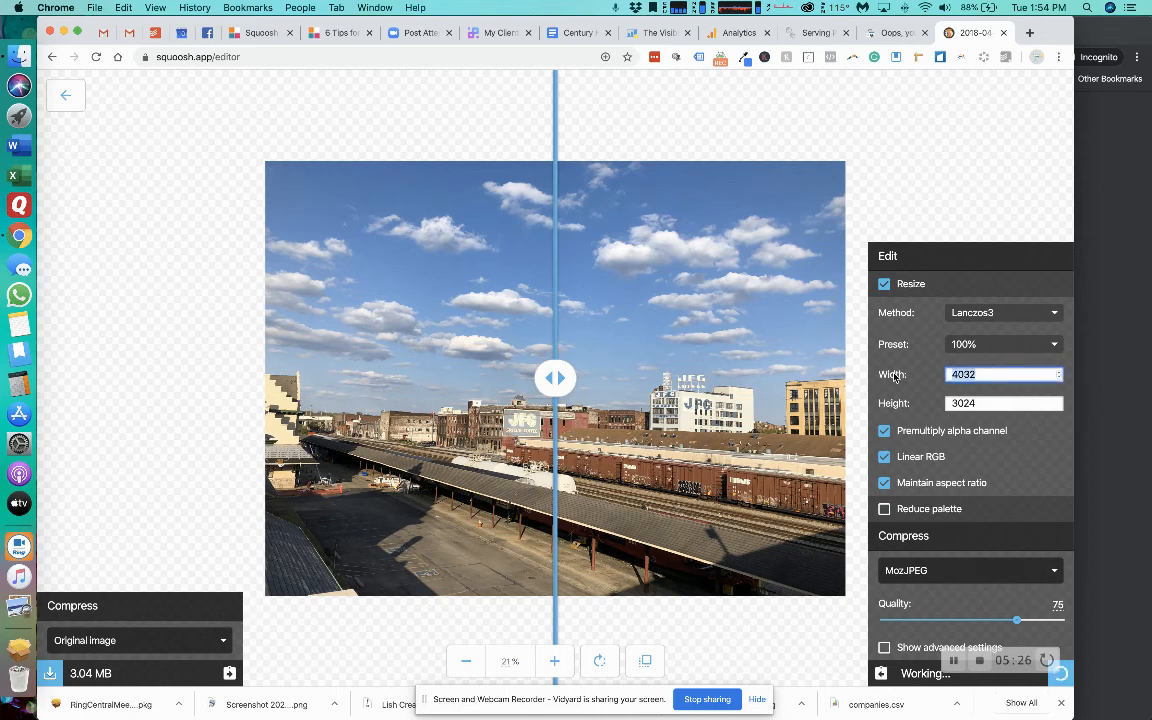
type("850")
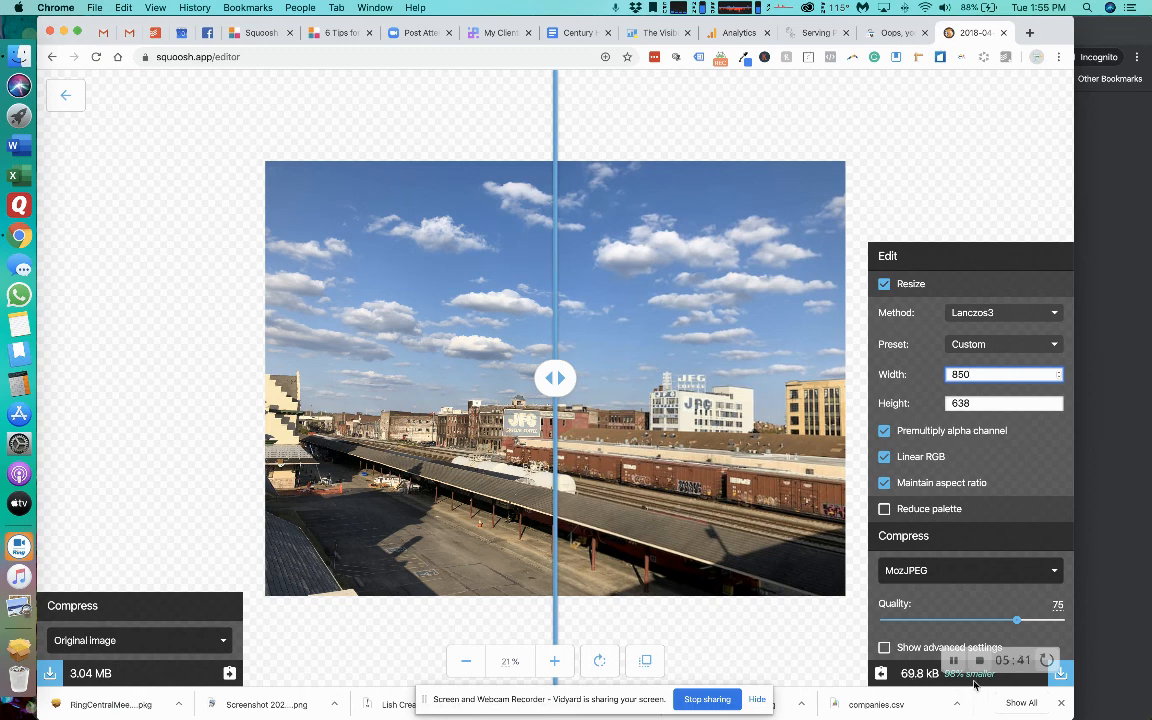
left_click_drag(546, 376, 568, 418)
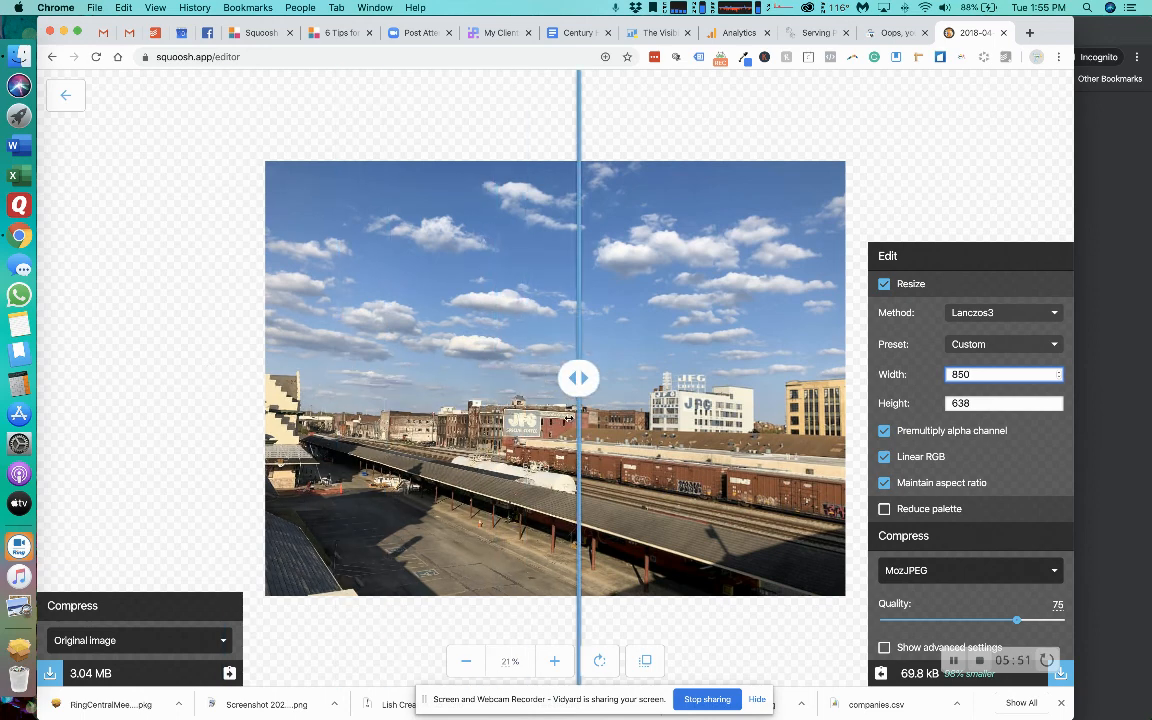